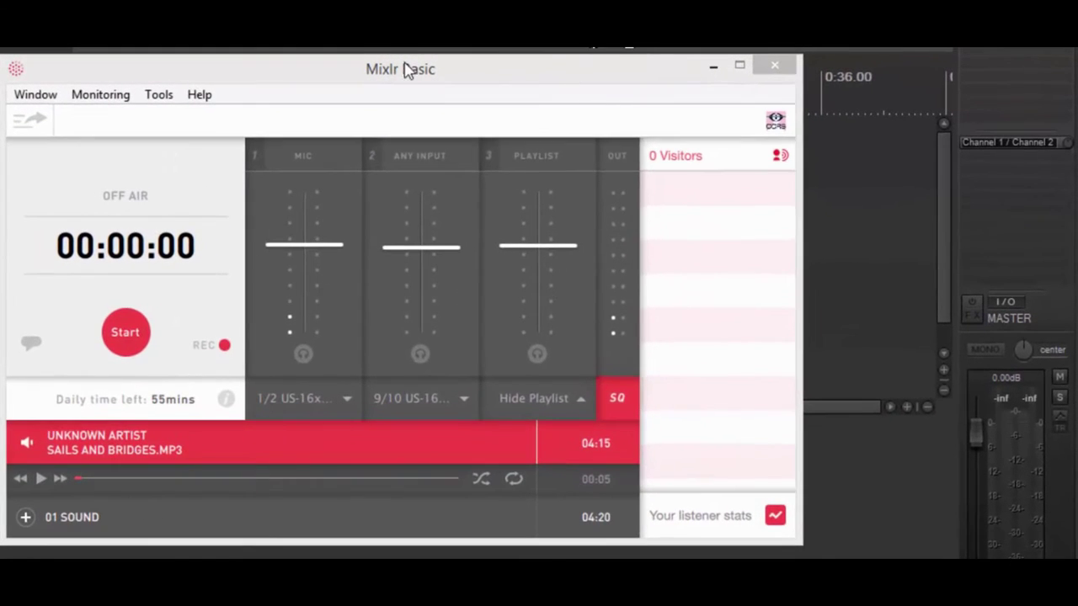
Switch to REAPER and review the audio device preferences, choosing ASIO as the audio system.
left_click_drag(374, 72, 485, 141)
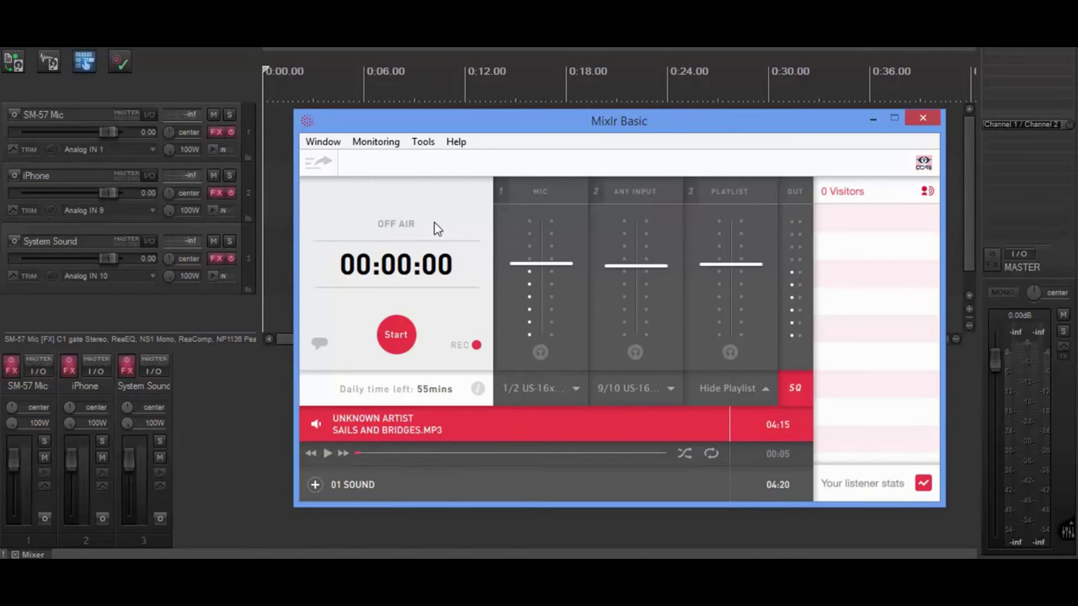
left_click(198, 34)
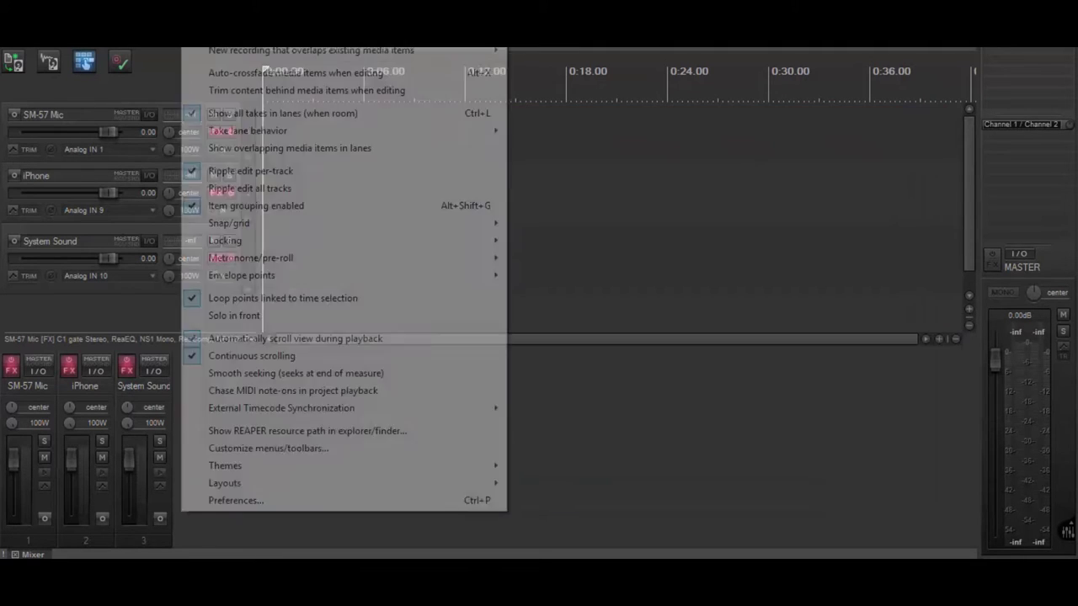
left_click(240, 504)
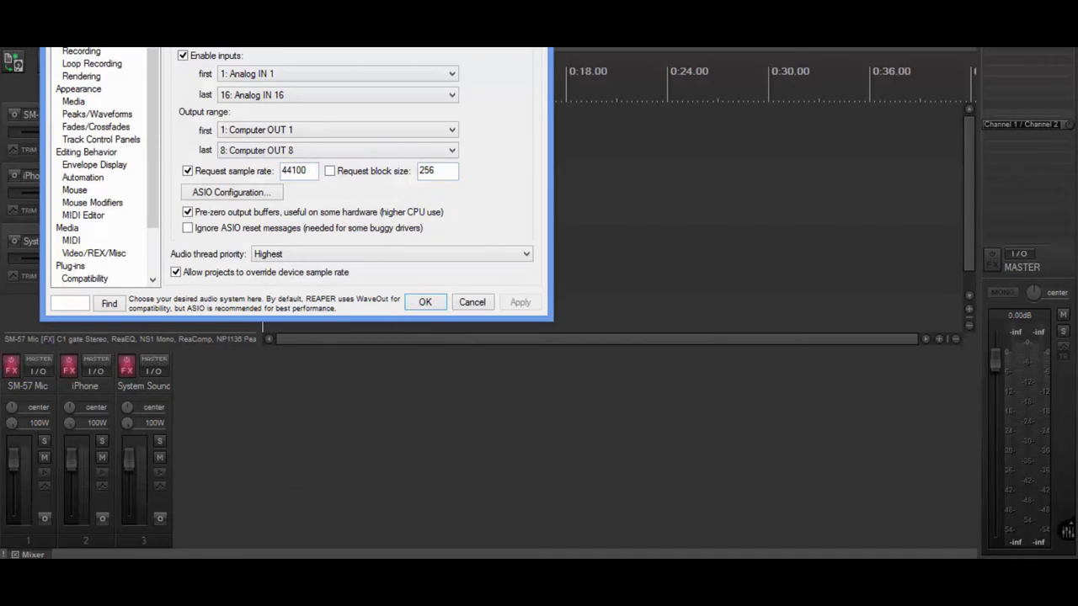
left_click(264, 44)
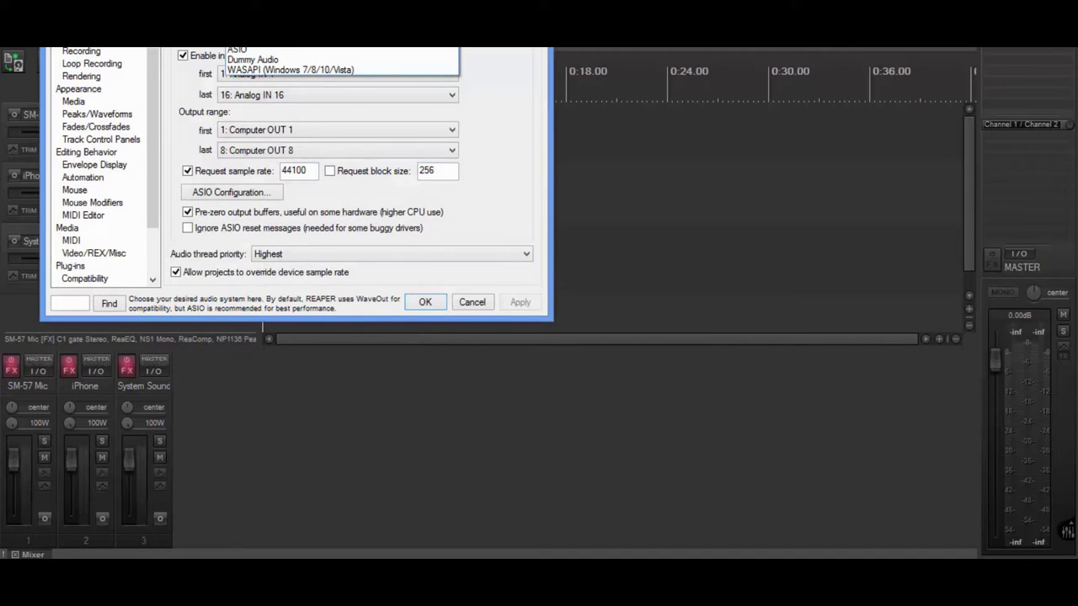
left_click(238, 49)
left_click_drag(291, 0, 366, 126)
left_click(366, 151)
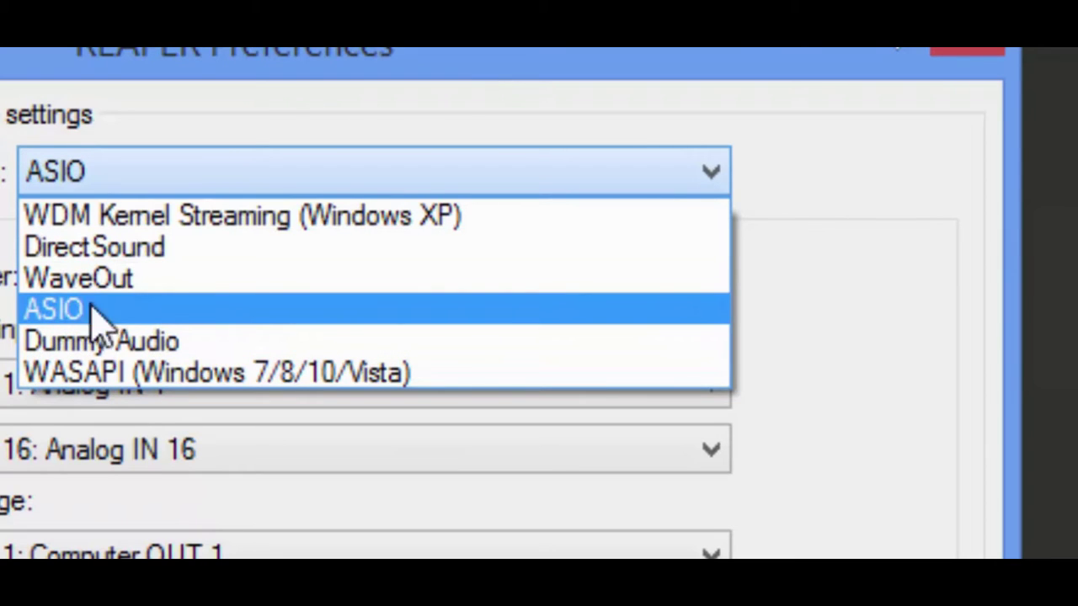
left_click(188, 178)
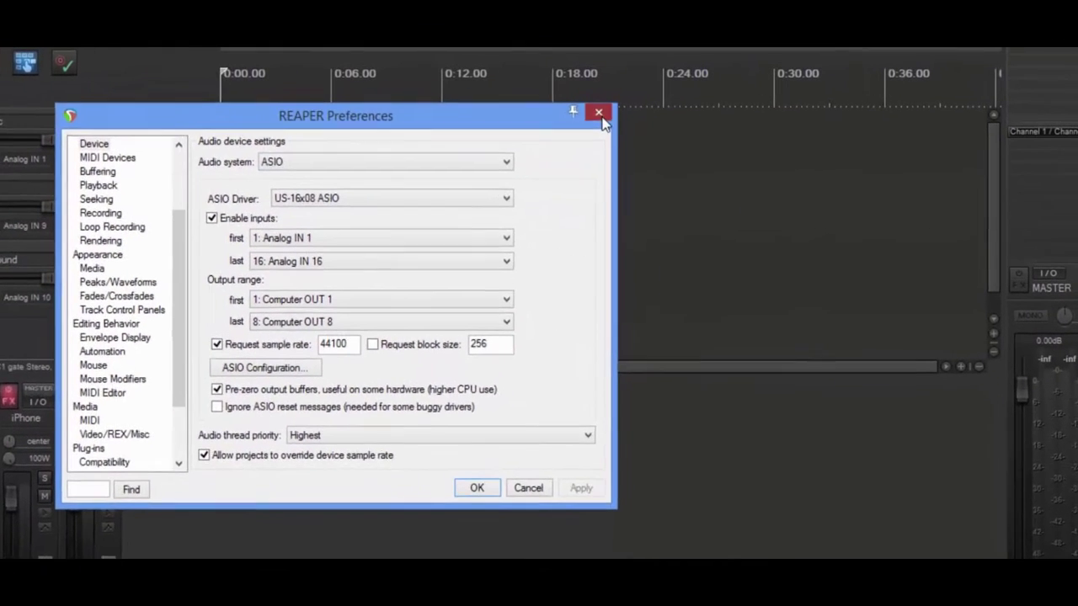
left_click(670, 95)
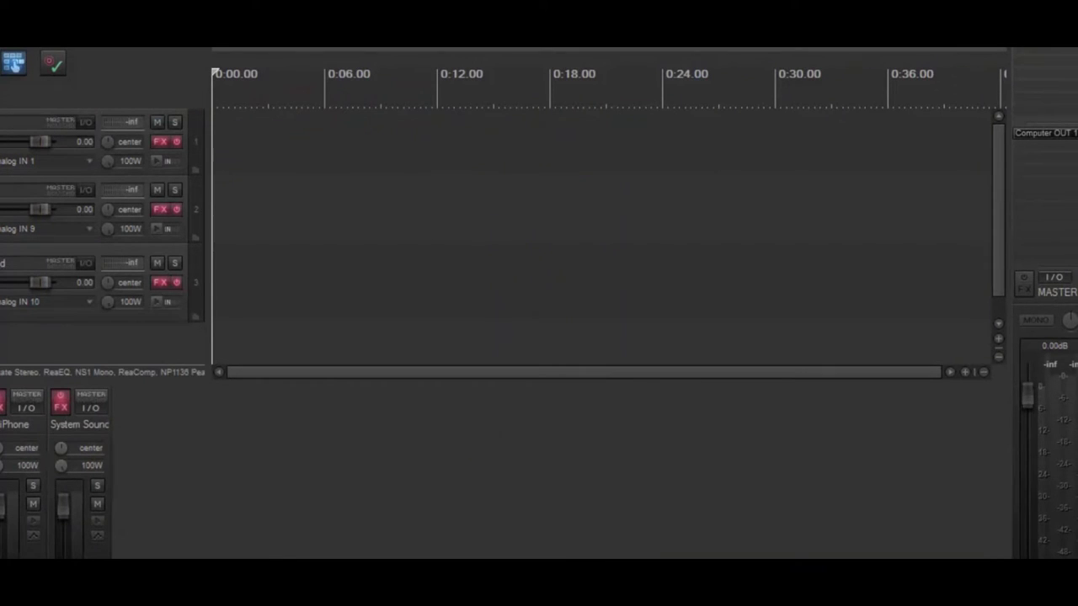
Switch to Mixlr and reload the audio devices from the MIC channel's input list.
key("alt+Tab")
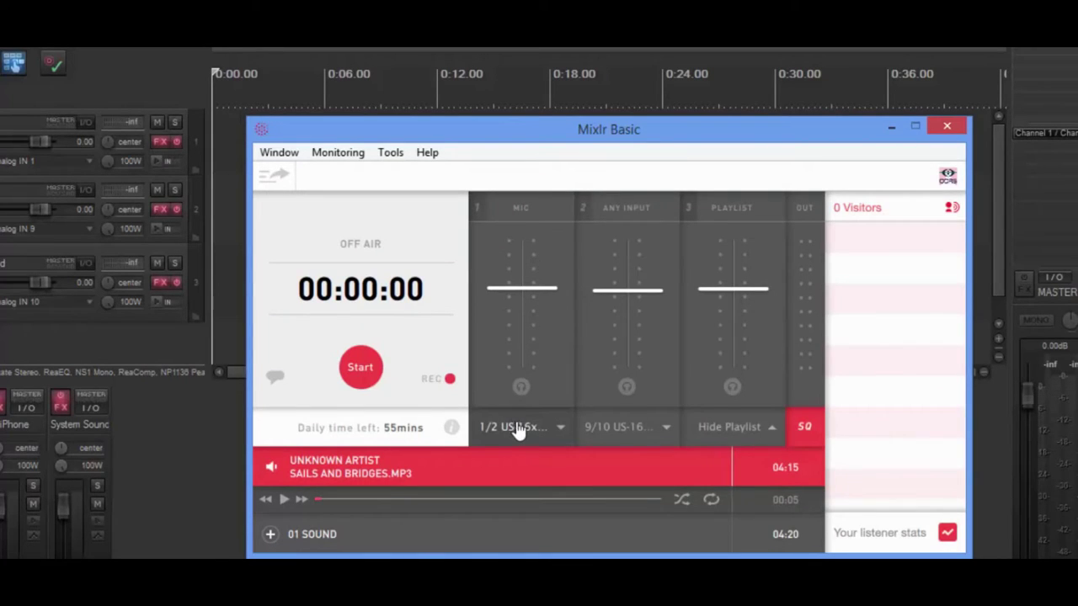
left_click(562, 433)
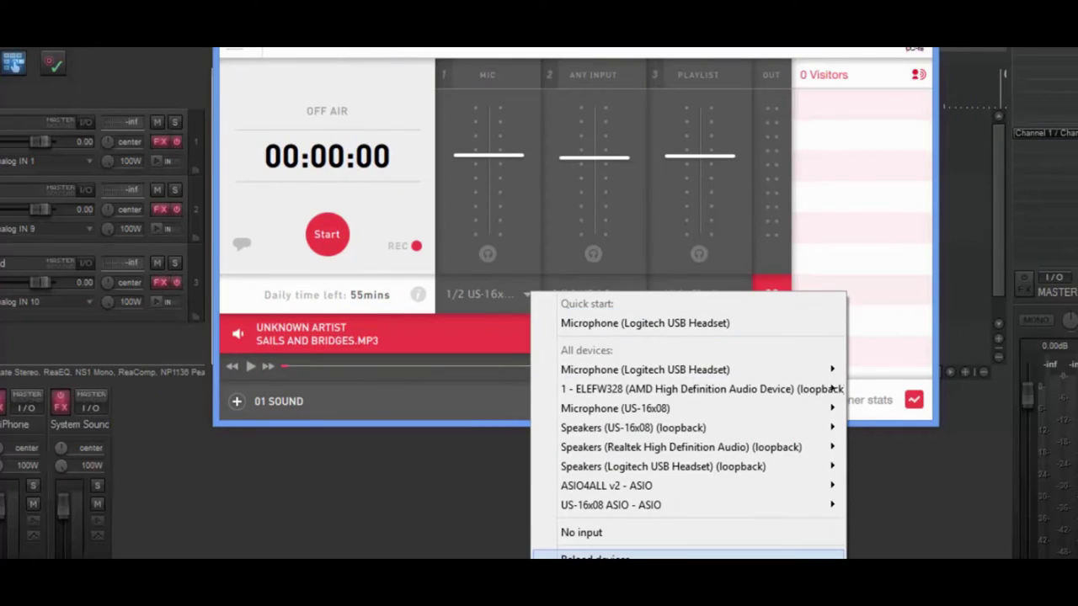
left_click(598, 558)
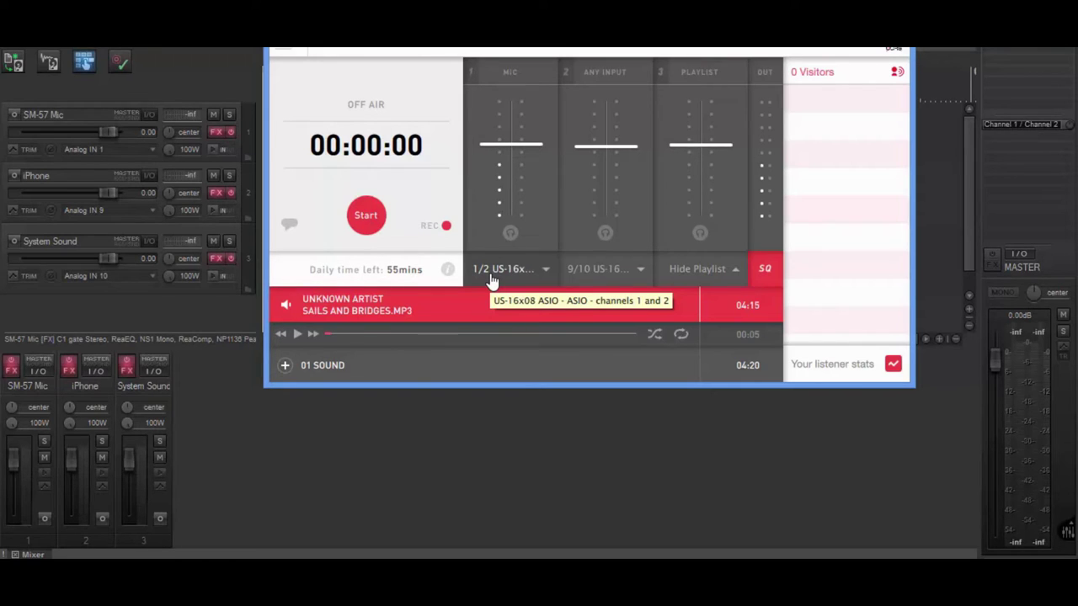
Record-arm the SM-57 Mic, iPhone and System Sound tracks in REAPER, and check the MIC channel's input devices in Mixlr.
left_click(13, 114)
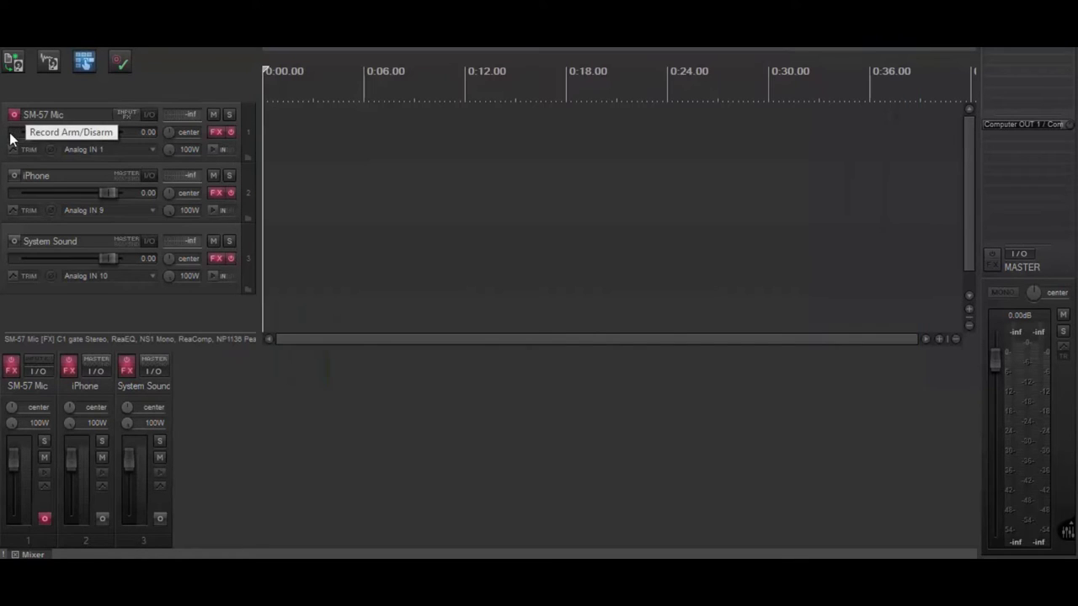
left_click(13, 176)
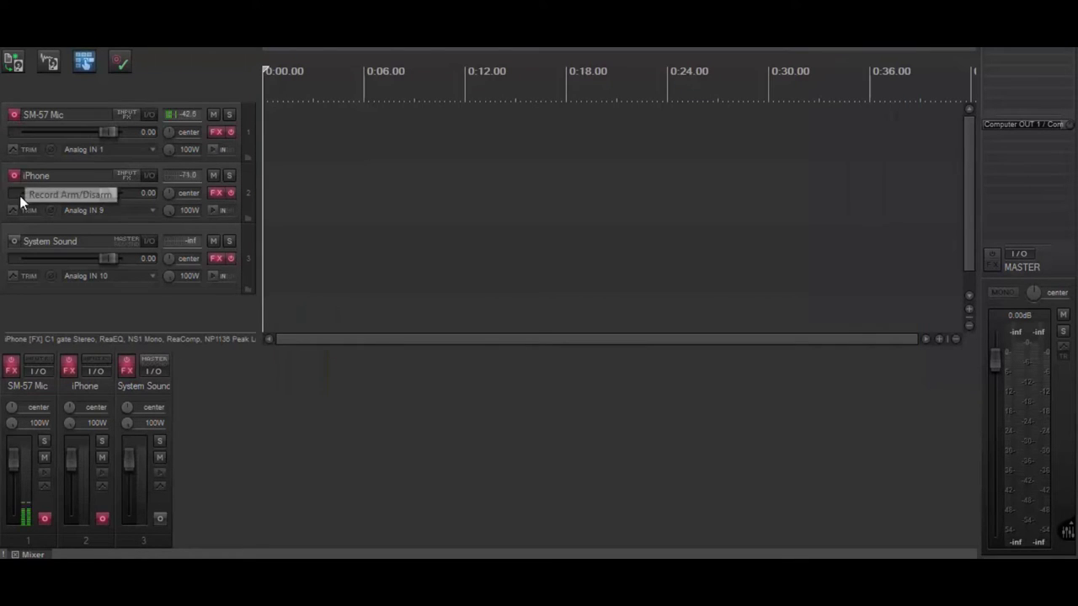
left_click(13, 241)
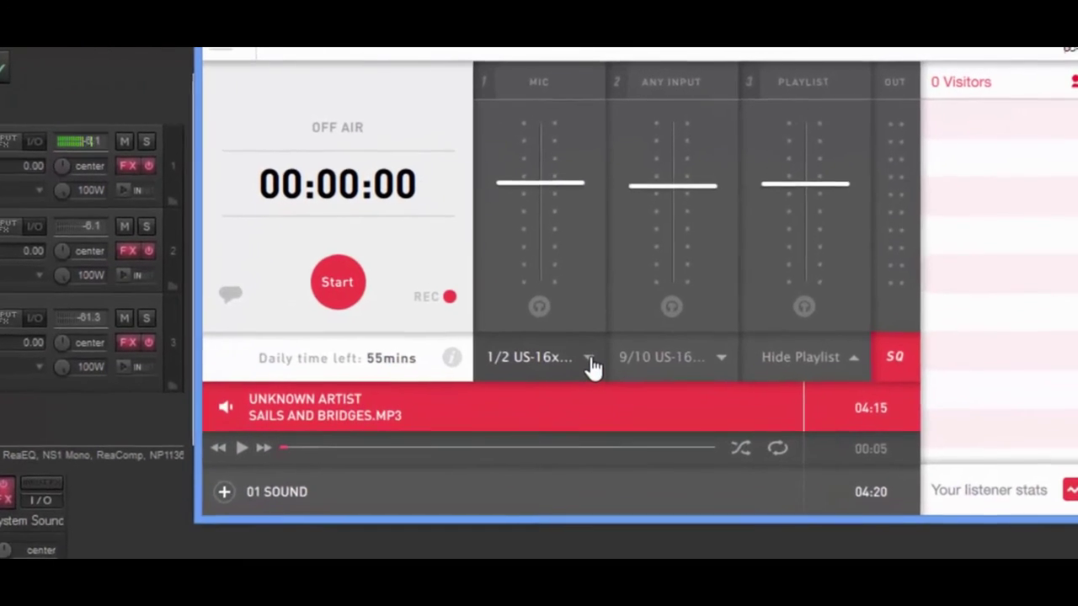
left_click(656, 314)
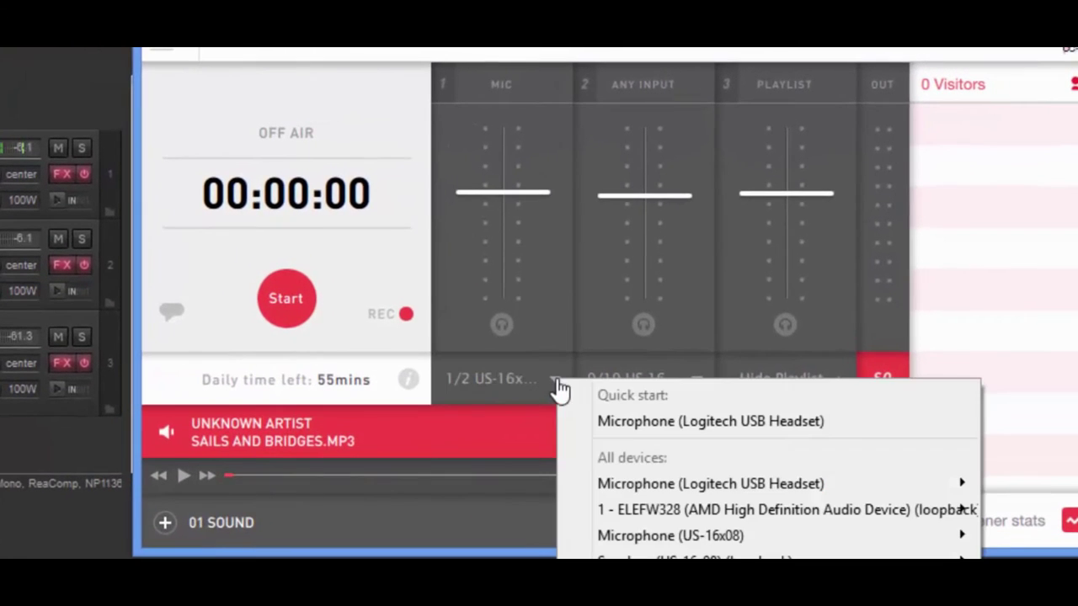
key("Escape")
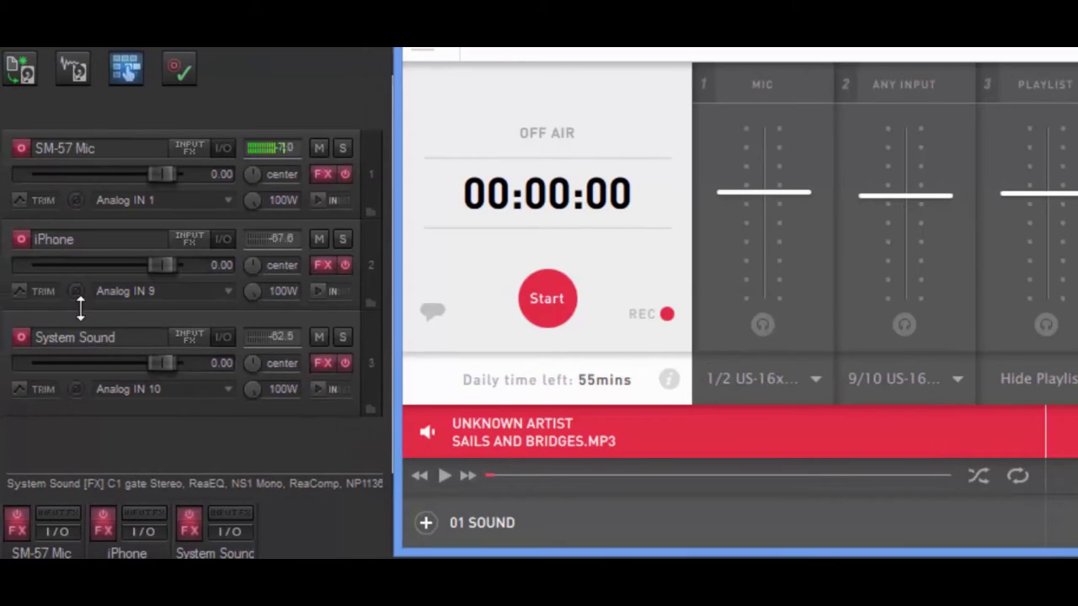
Disarm recording on the System Sound, iPhone and SM-57 Mic tracks in REAPER.
left_click(21, 338)
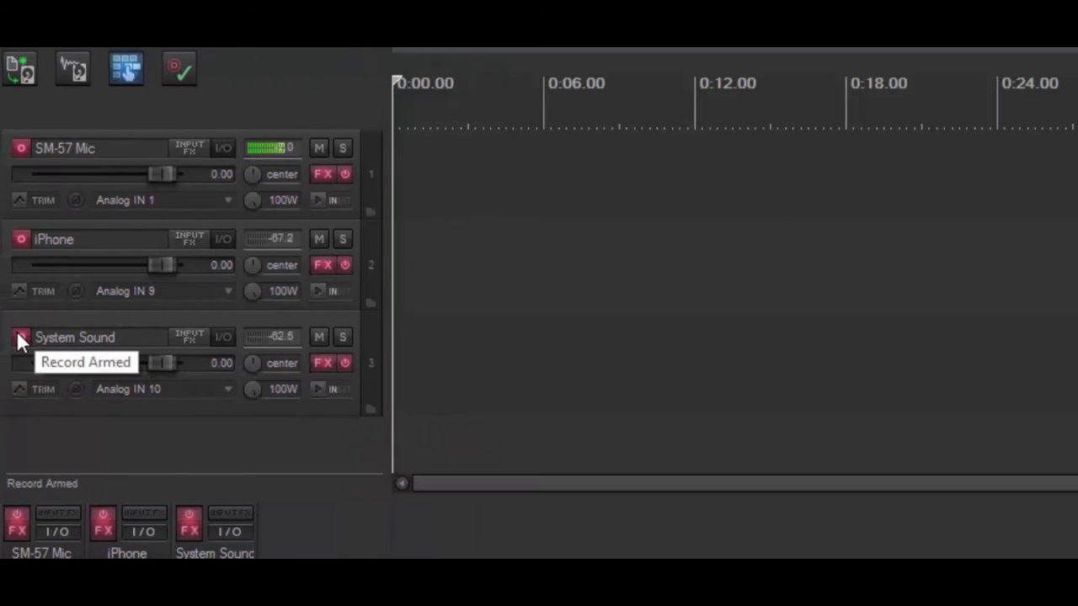
left_click(21, 239)
left_click(21, 135)
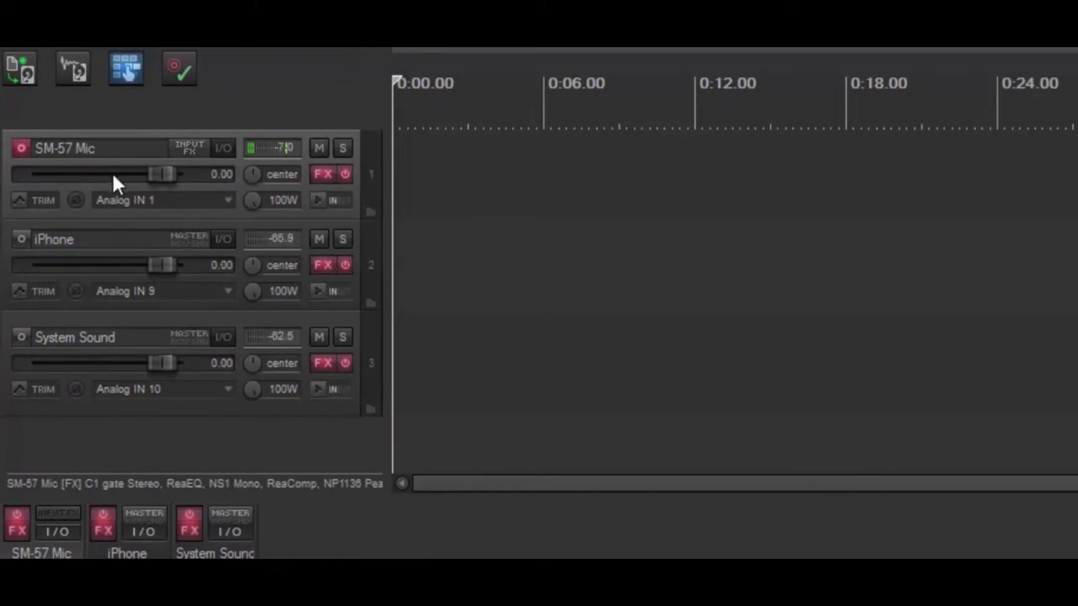
left_click(21, 146)
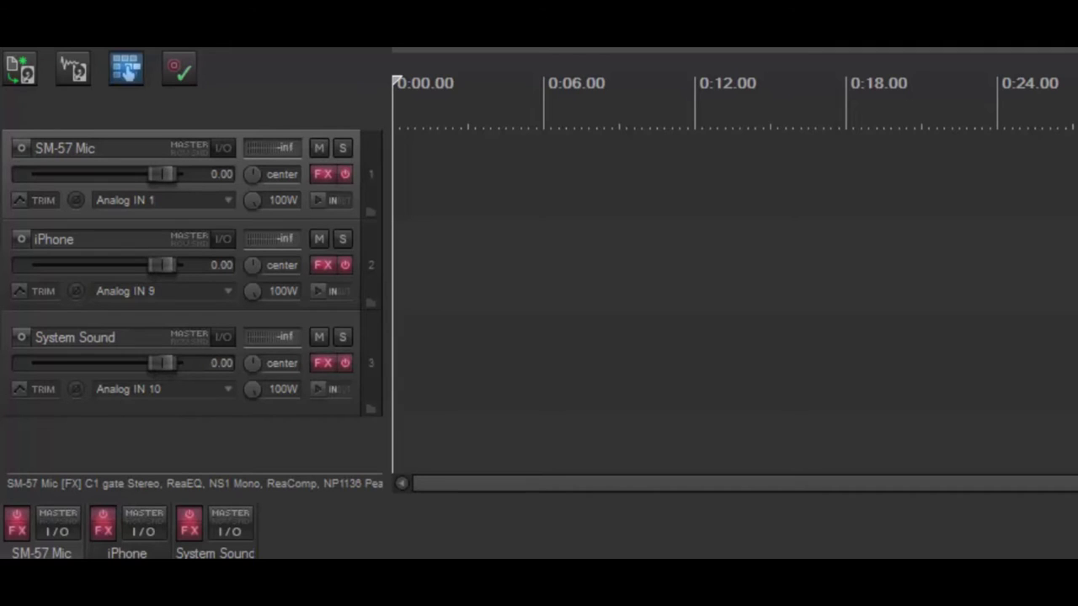
Switch to Mixlr and view the available input devices for the MIC channel without changing the selection.
key("alt+Tab")
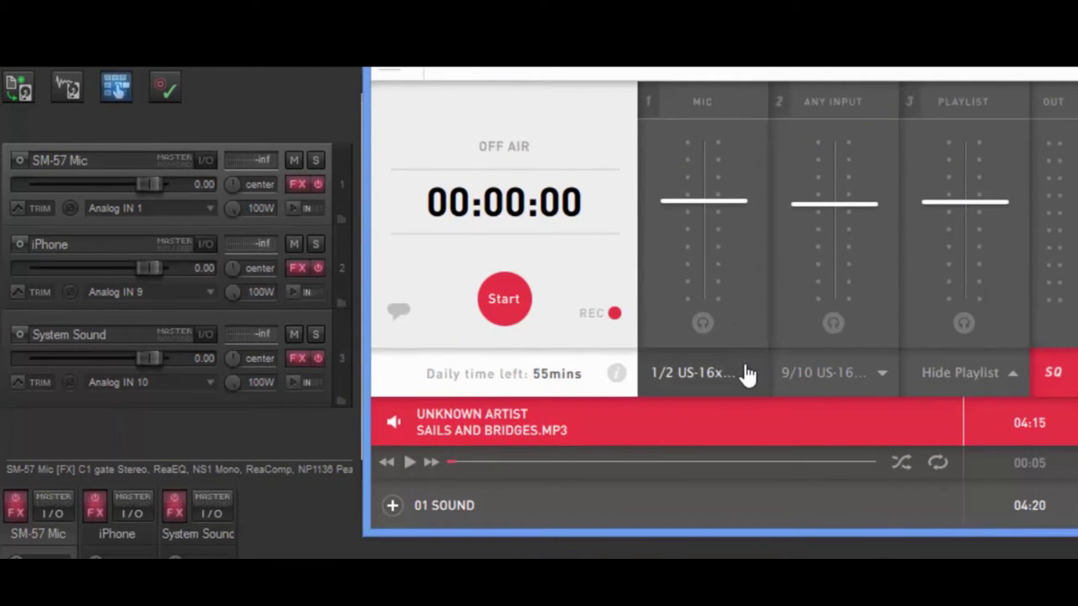
left_click(753, 378)
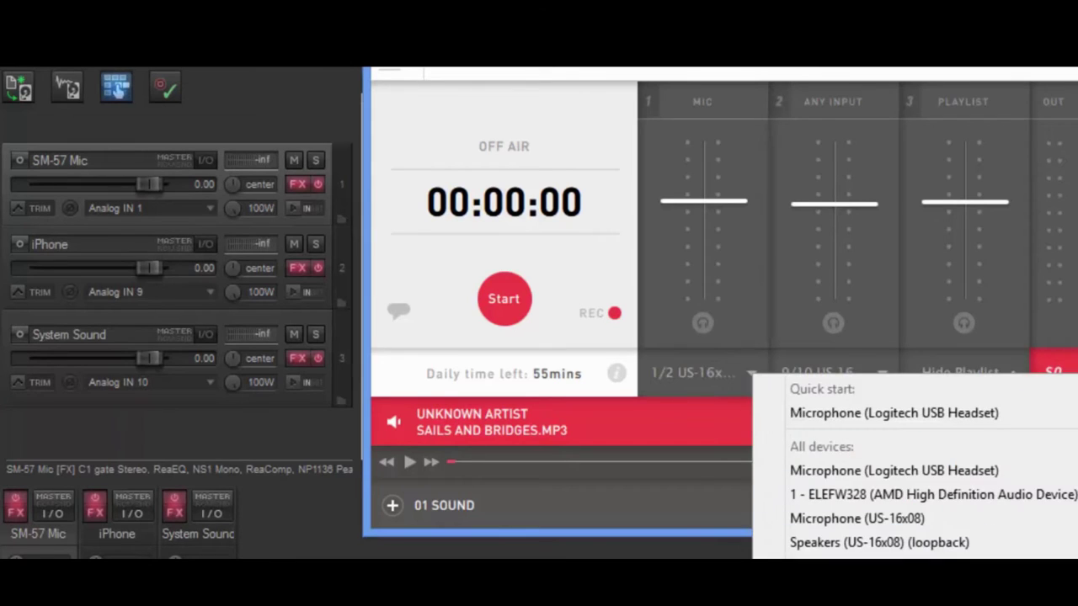
key("Escape")
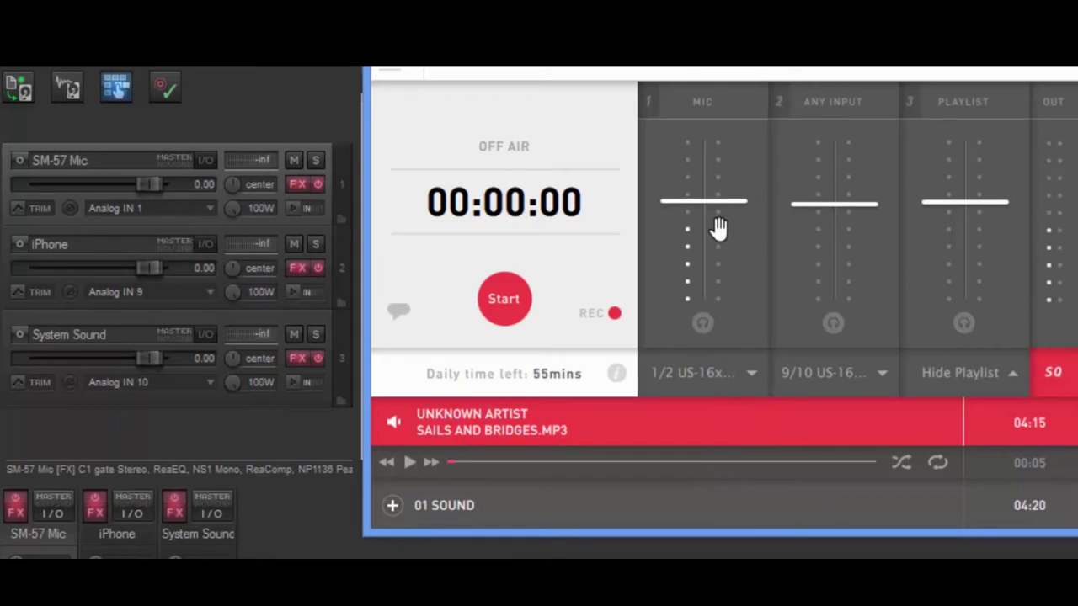
Nudge the MIC channel's fader to -7 dB and return it to its previous level.
left_click_drag(715, 202, 721, 205)
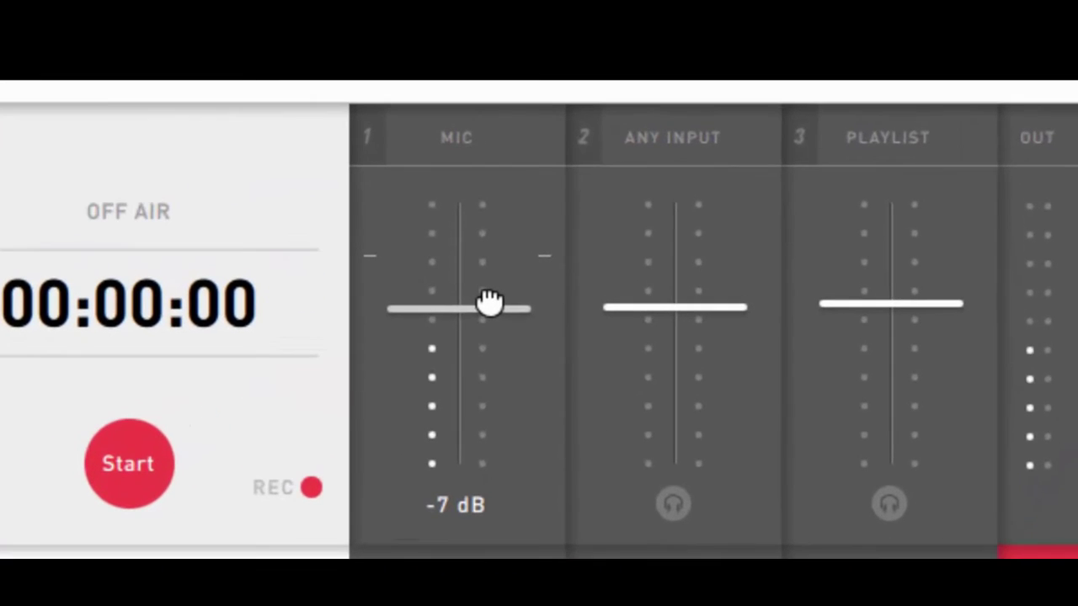
left_click(701, 205)
left_click_drag(492, 309, 492, 311)
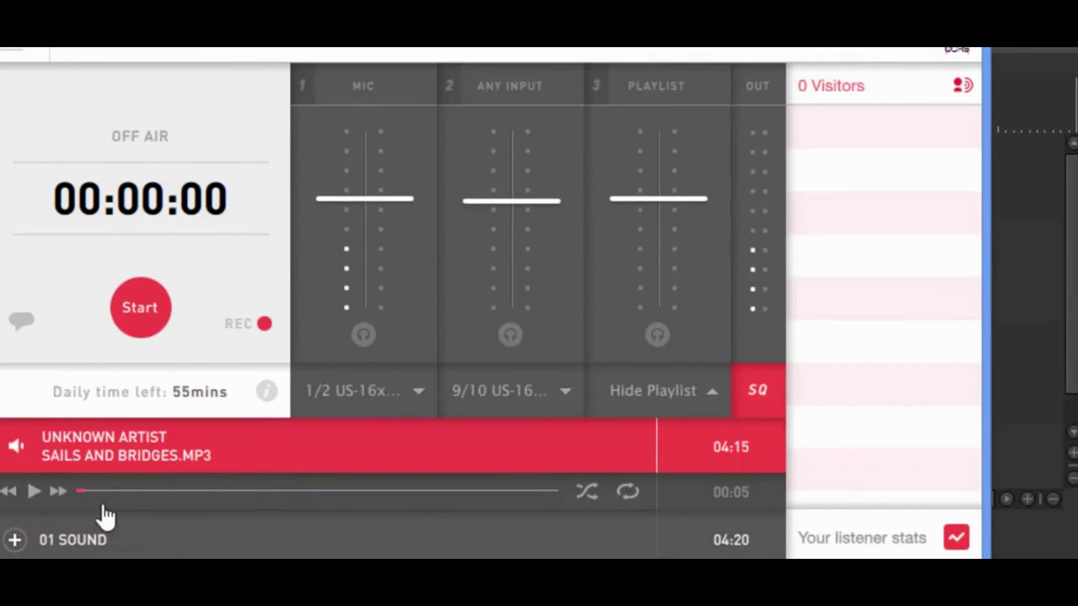
Play the playlist track SAILS AND BRIDGES.MP3 for a few seconds and pause it.
left_click(33, 493)
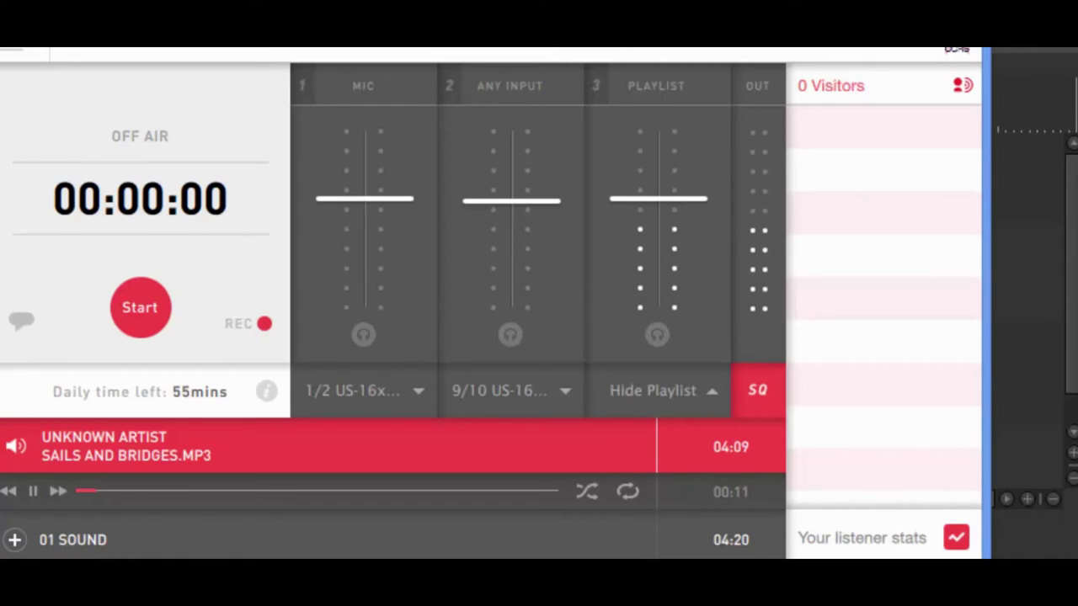
left_click(33, 493)
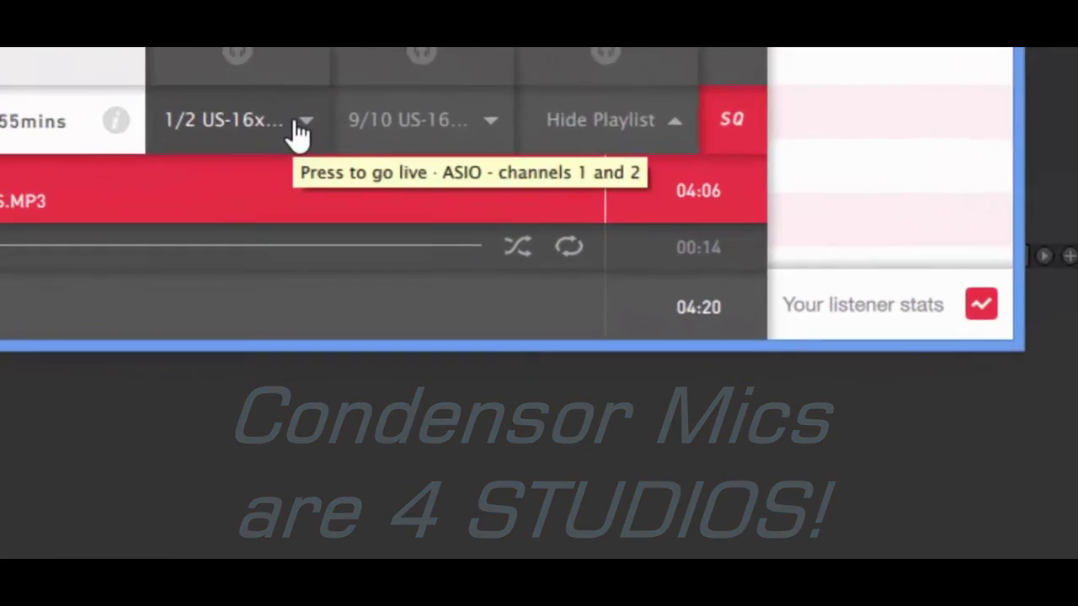
Open the MIC channel's input device list and show the channels offered by US-16x08 ASIO.
left_click(299, 133)
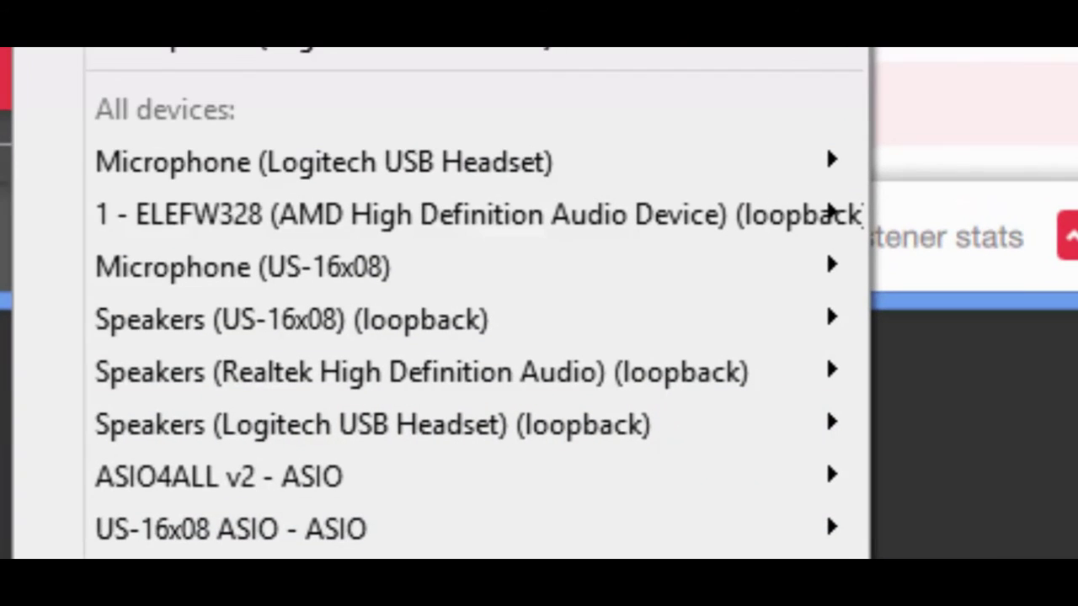
mouse_move(228, 542)
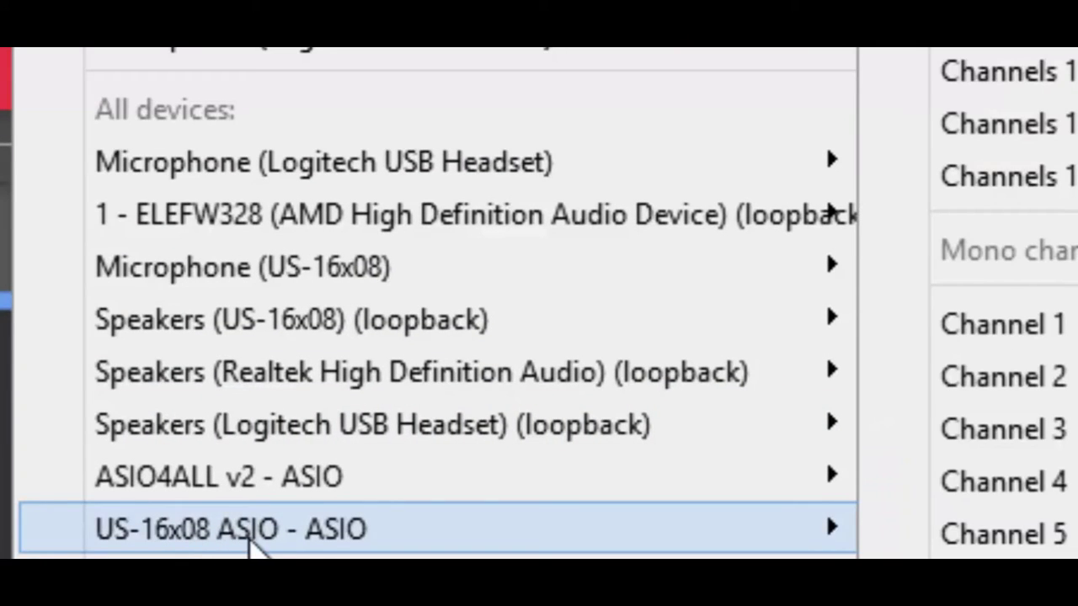